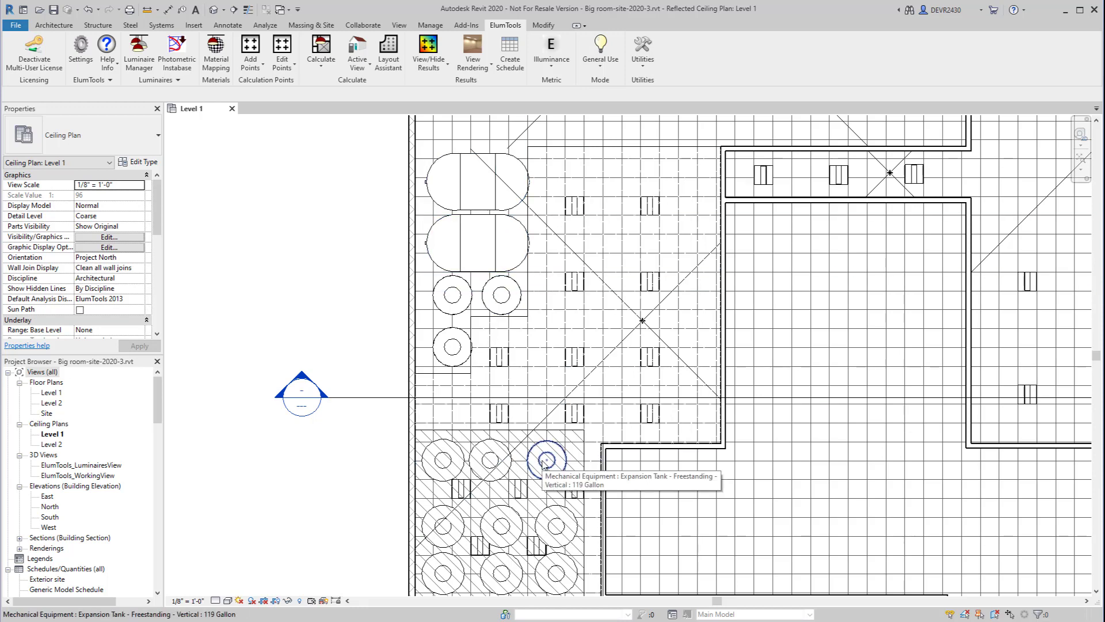
# Add calculation points to the room containing the tanks and expand the mask settings.
pyautogui.click(623, 319)
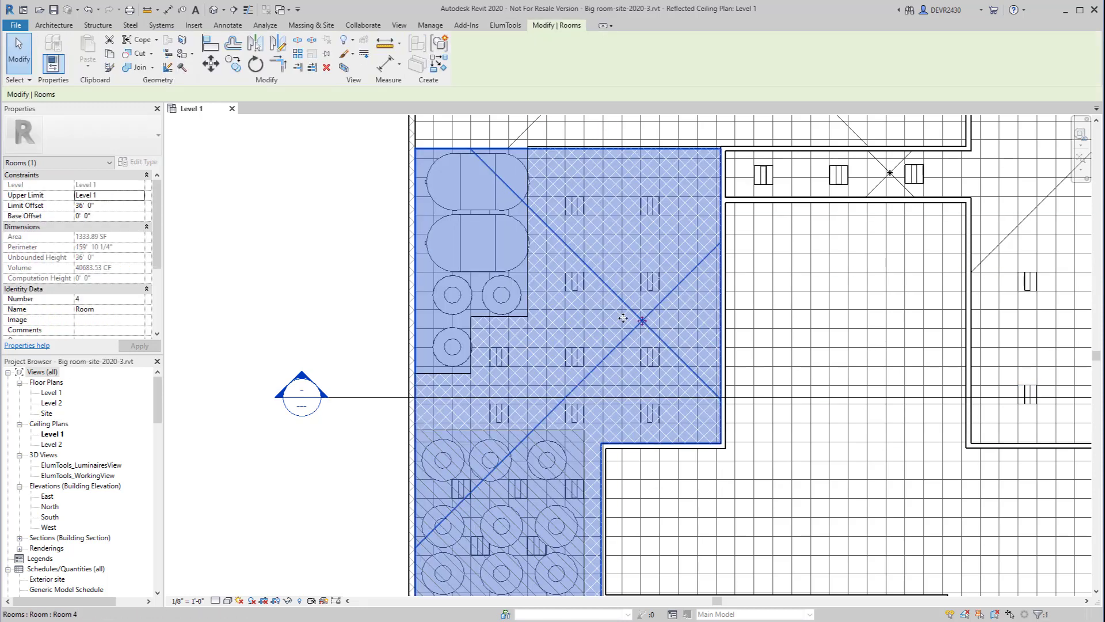
pyautogui.click(503, 26)
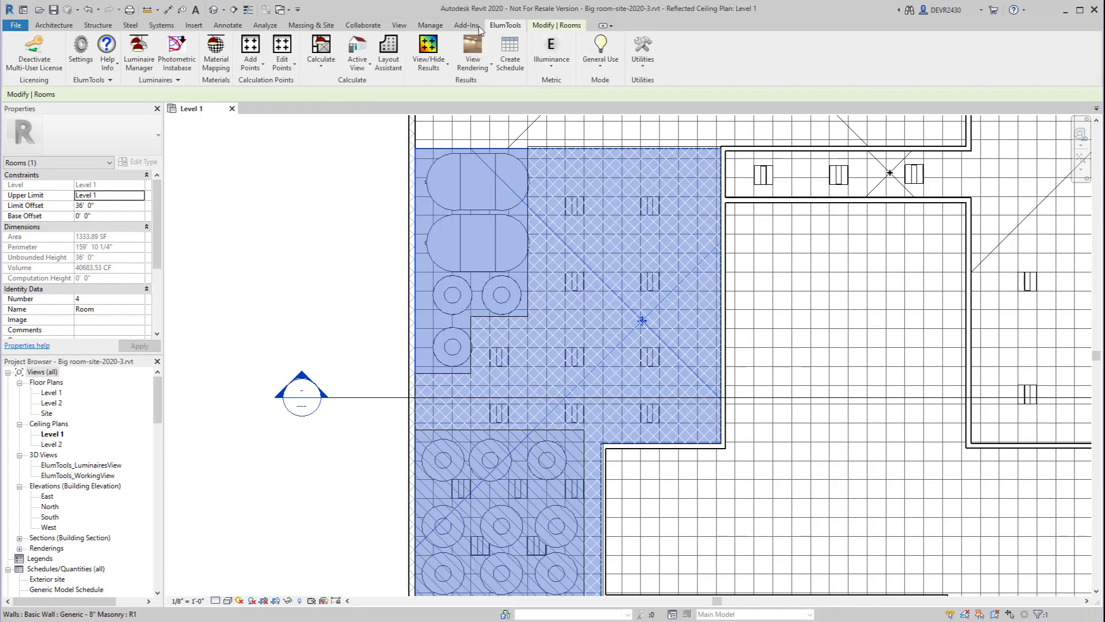
pyautogui.click(253, 49)
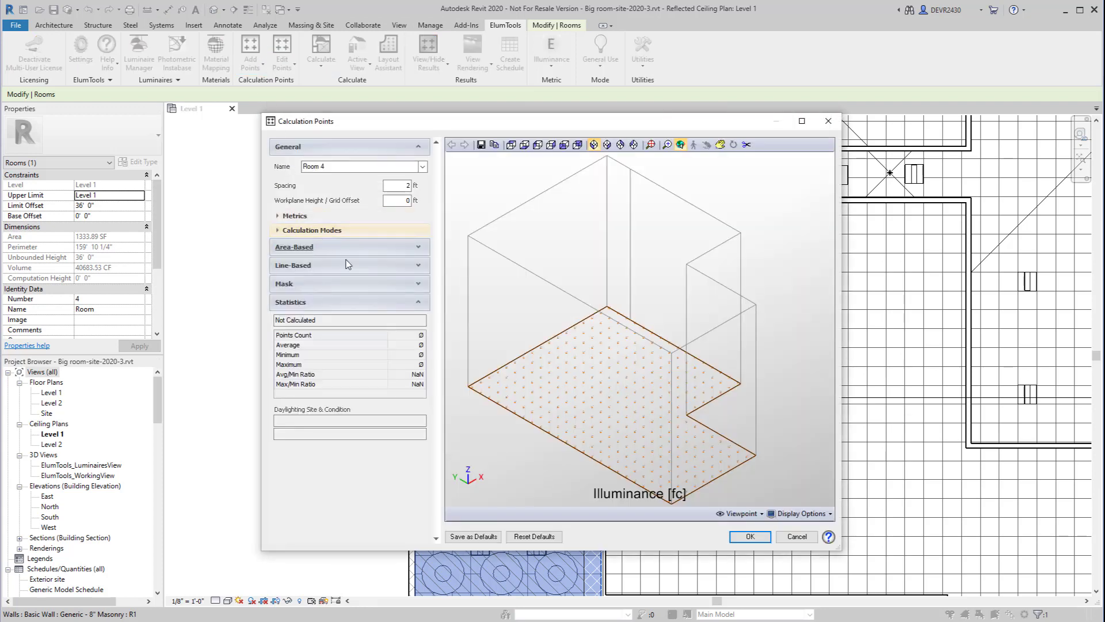
pyautogui.click(419, 283)
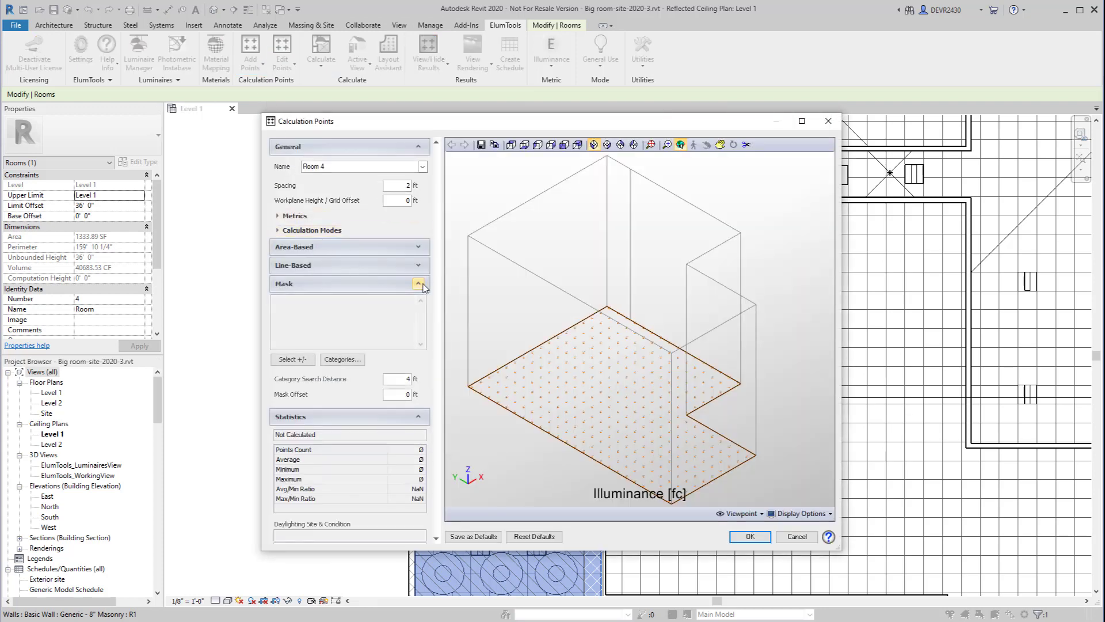
# Mask the calculation points with both horizontal tanks and two of the small vertical tanks near them, using a 2 ft mask offset.
pyautogui.click(304, 363)
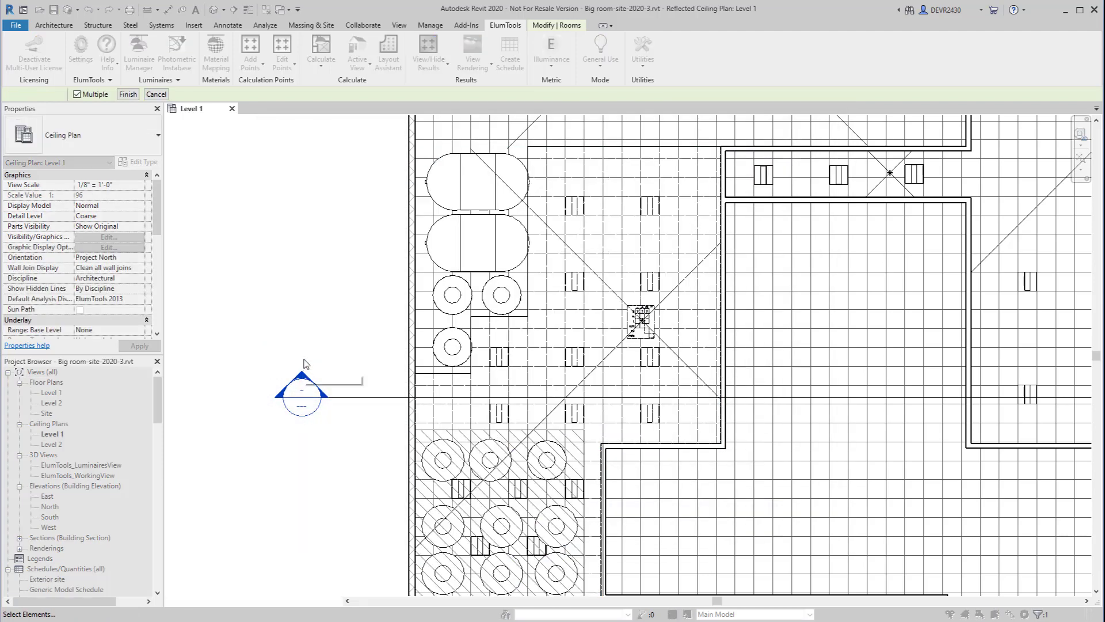
pyautogui.click(495, 224)
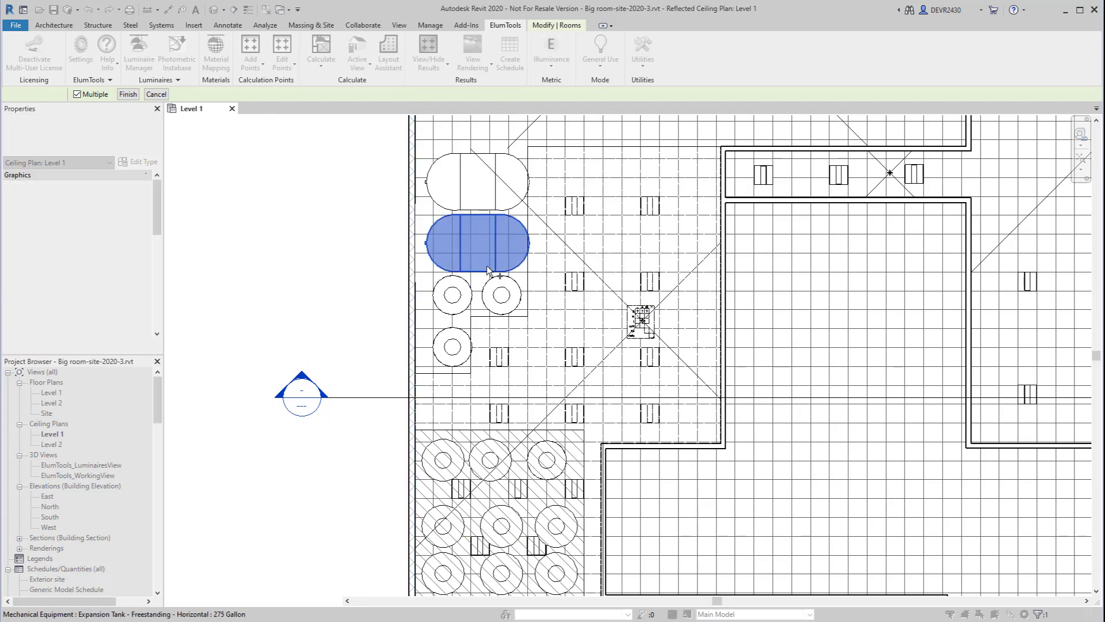
pyautogui.click(498, 201)
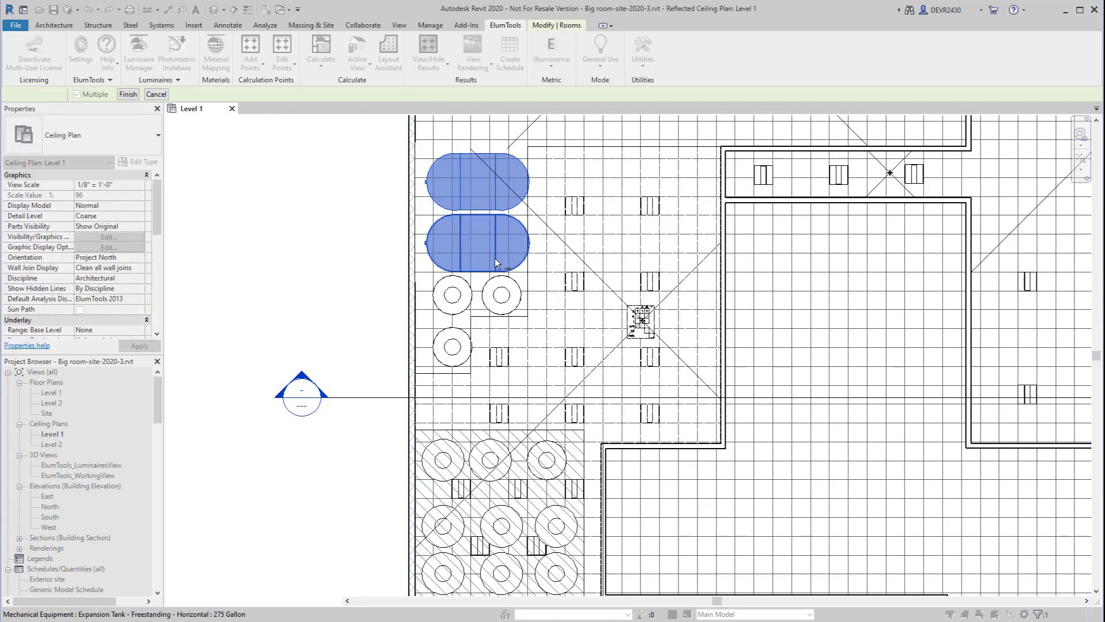
pyautogui.click(501, 289)
pyautogui.click(451, 356)
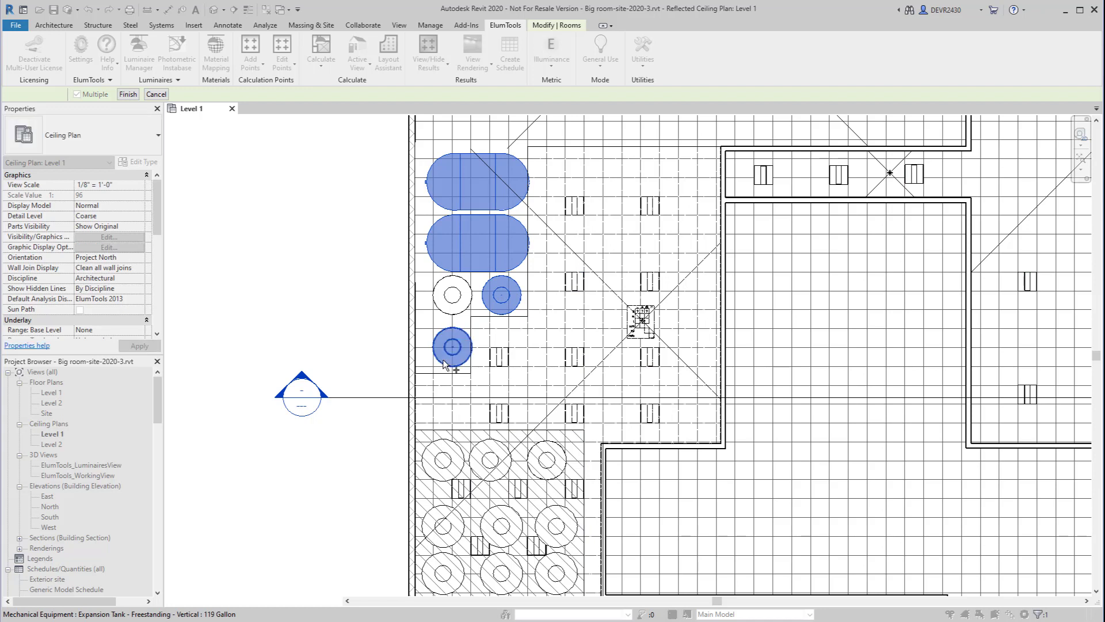
pyautogui.click(128, 94)
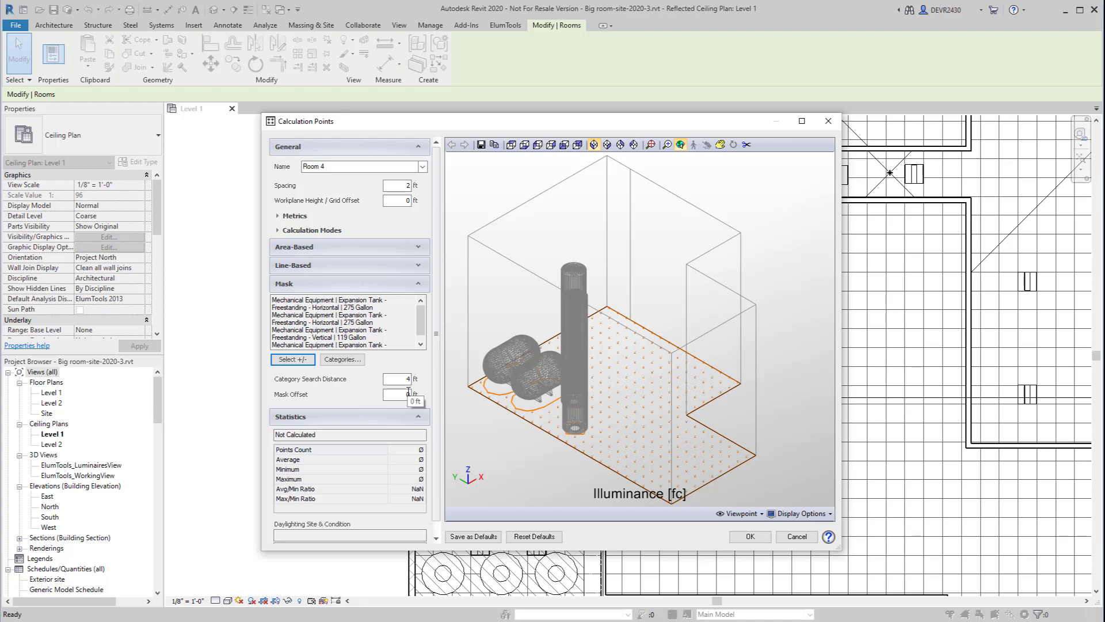
pyautogui.doubleClick(407, 394)
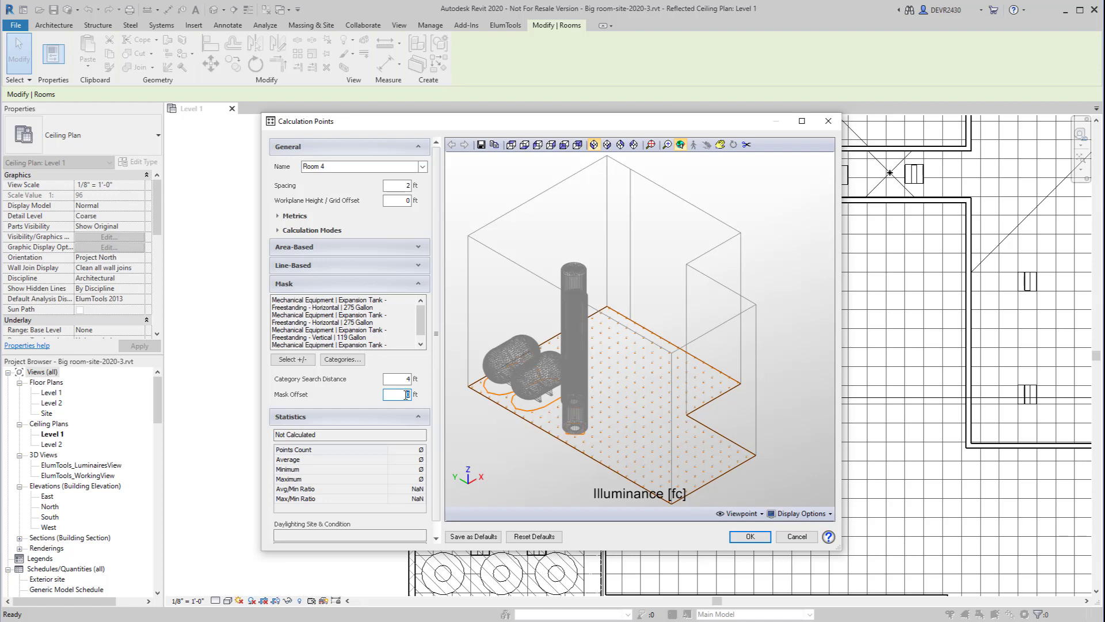
pyautogui.write('2')
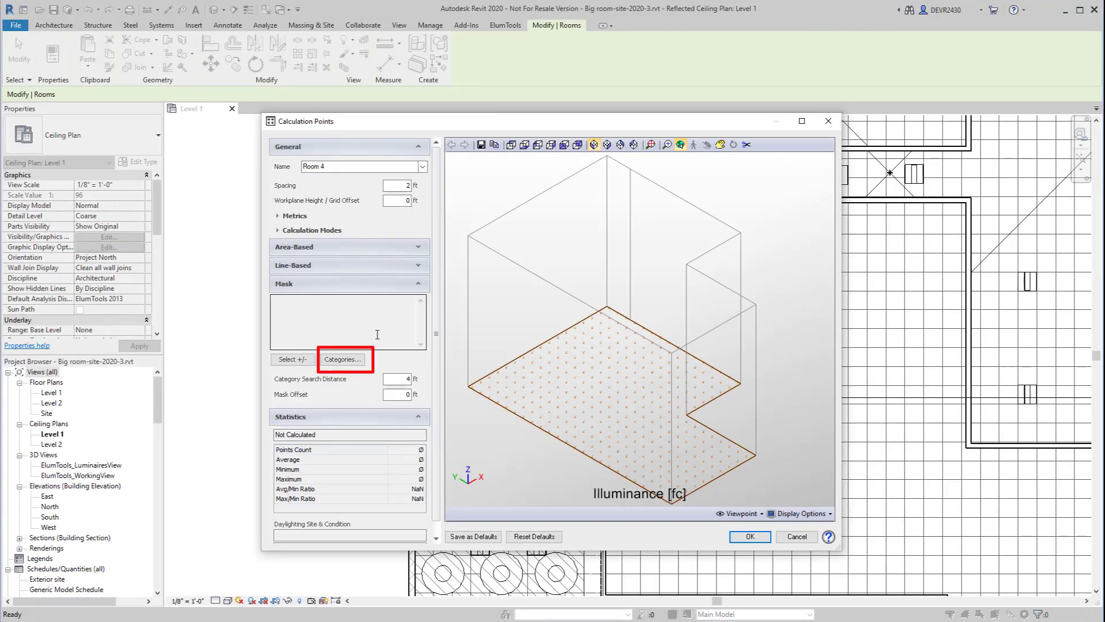
# Mask the calculation points by the Mechanical Equipment category and start editing the mask offset.
pyautogui.click(351, 360)
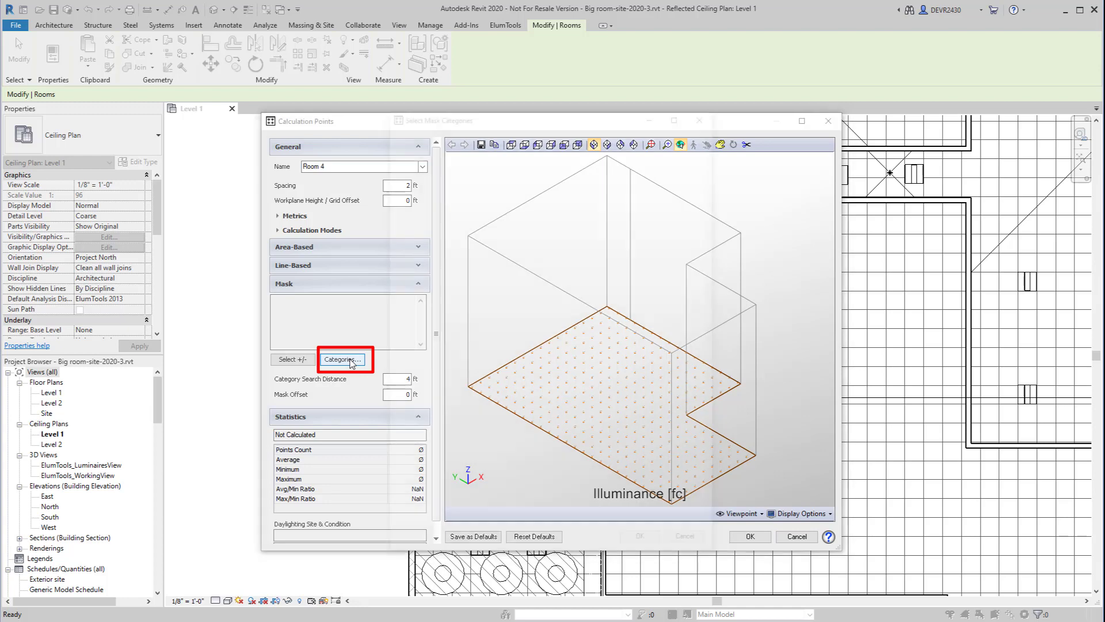
pyautogui.scroll(-7, 488, 383)
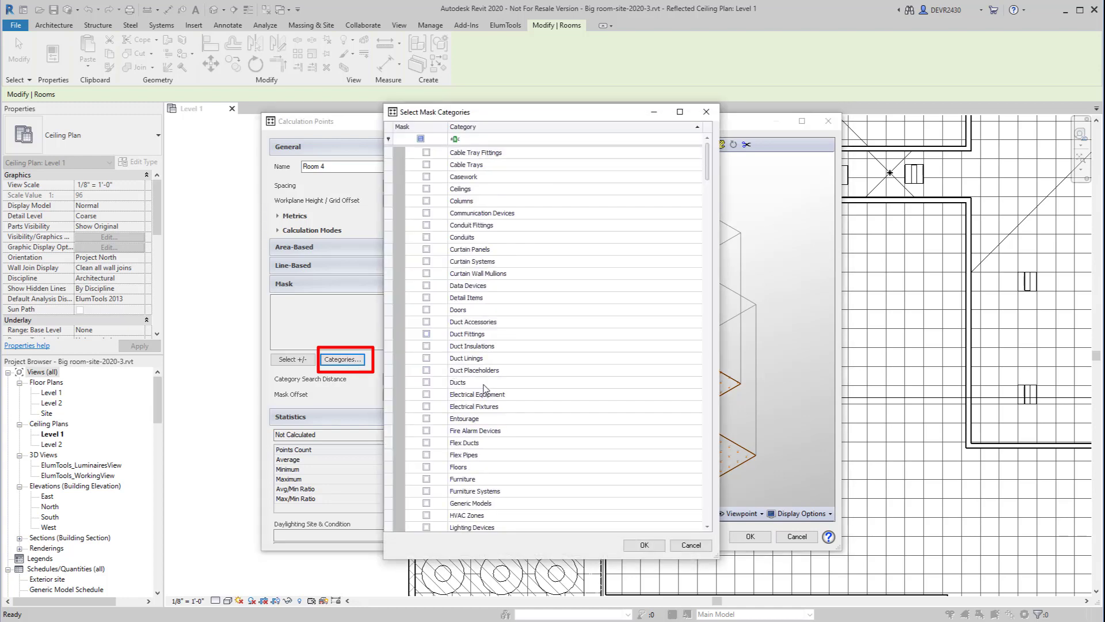
pyautogui.scroll(-1, 486, 390)
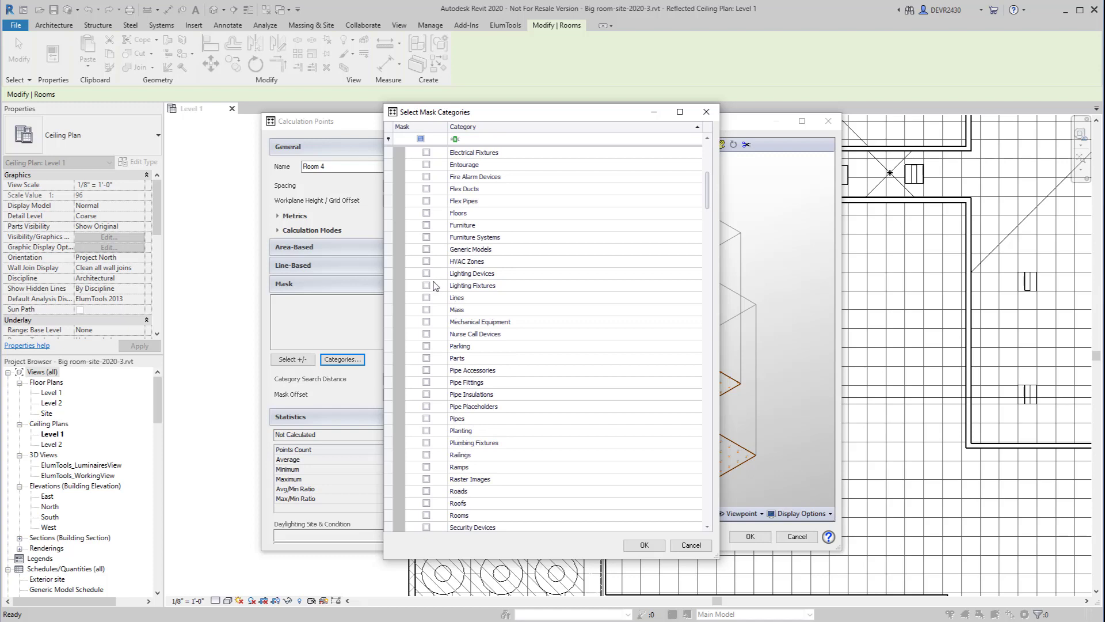
pyautogui.click(427, 322)
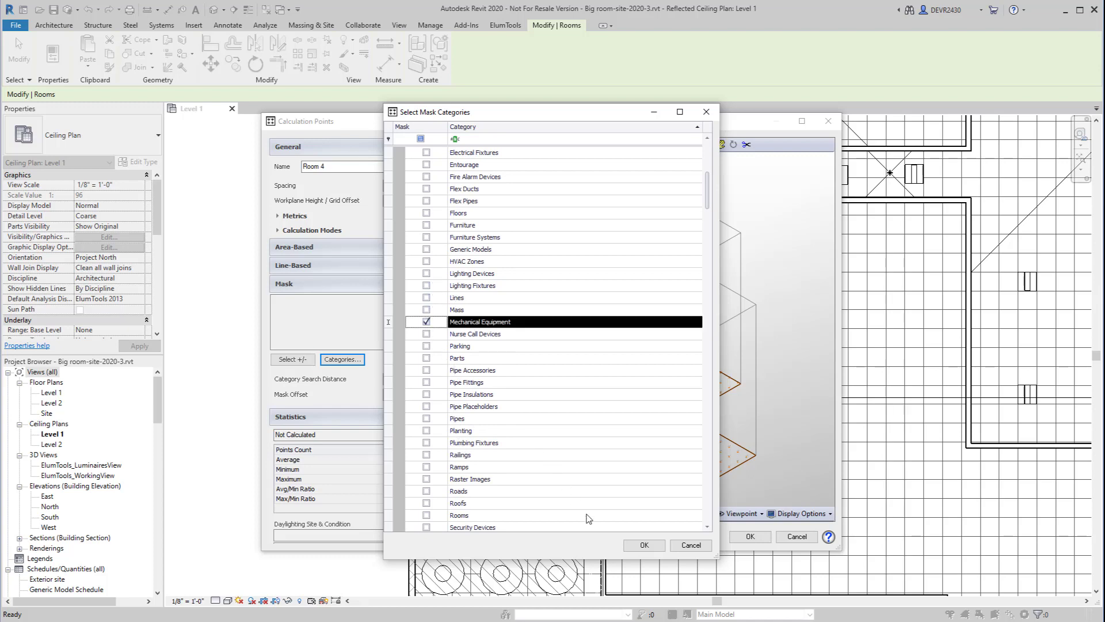
pyautogui.click(644, 544)
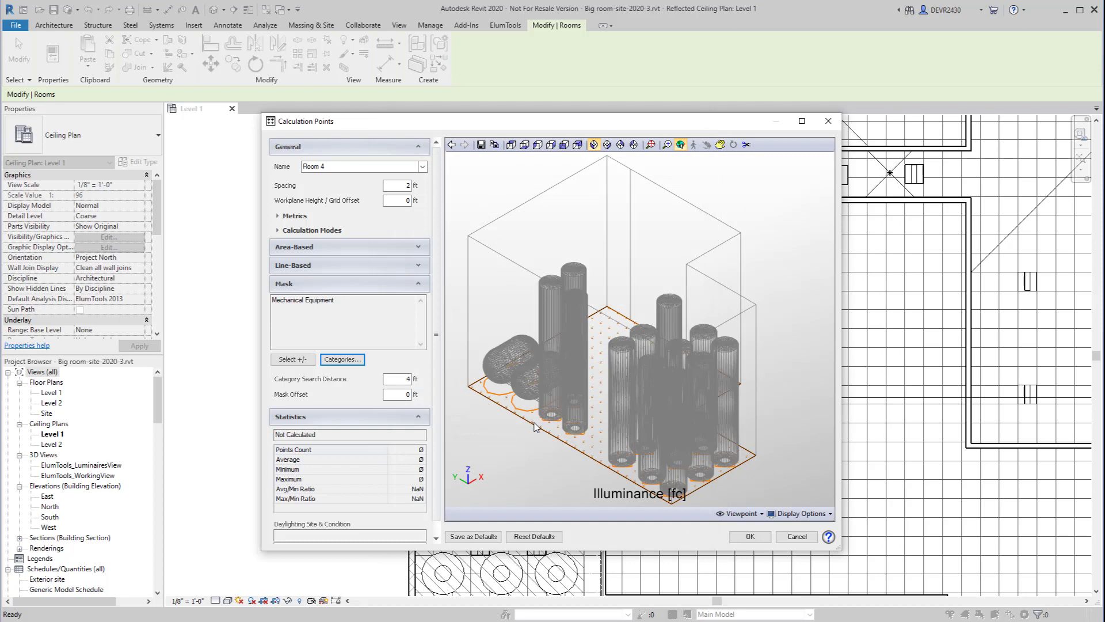
pyautogui.doubleClick(412, 394)
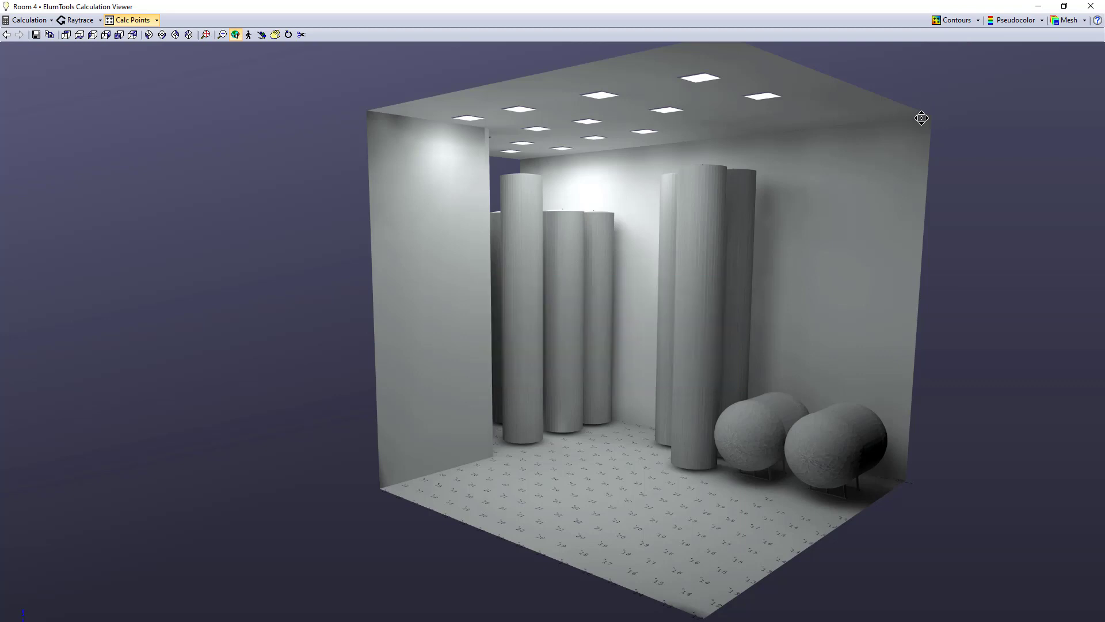
# Change the font of the calculation point values in the calculated room to Dosis.
pyautogui.moveTo(642, 329); pyautogui.dragTo(706, 382)
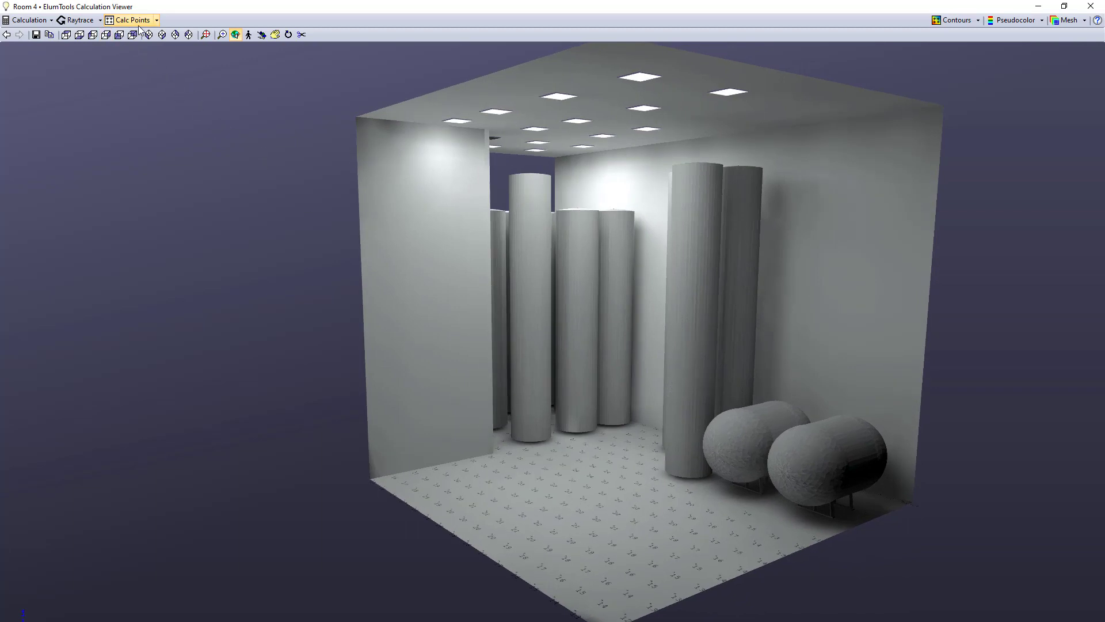
pyautogui.click(156, 20)
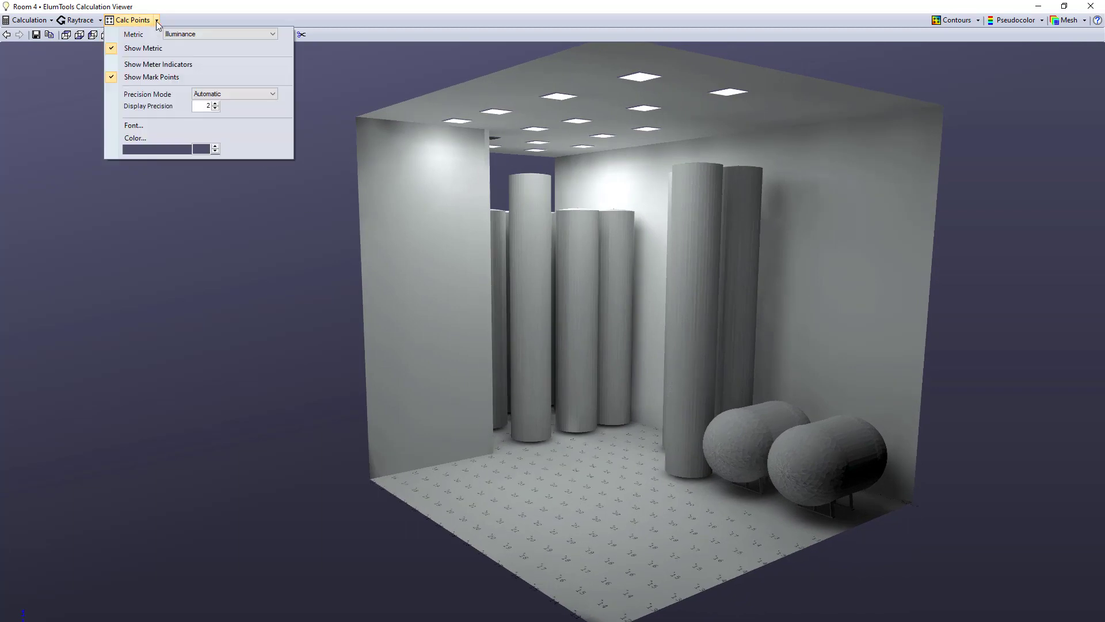
pyautogui.click(140, 126)
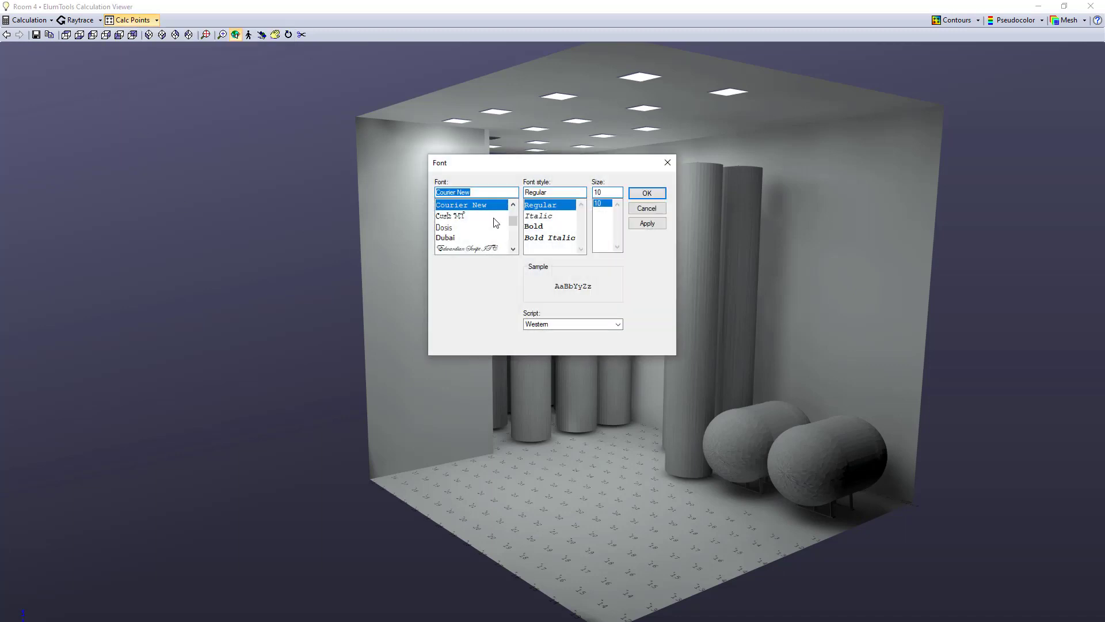
pyautogui.click(464, 227)
pyautogui.click(647, 194)
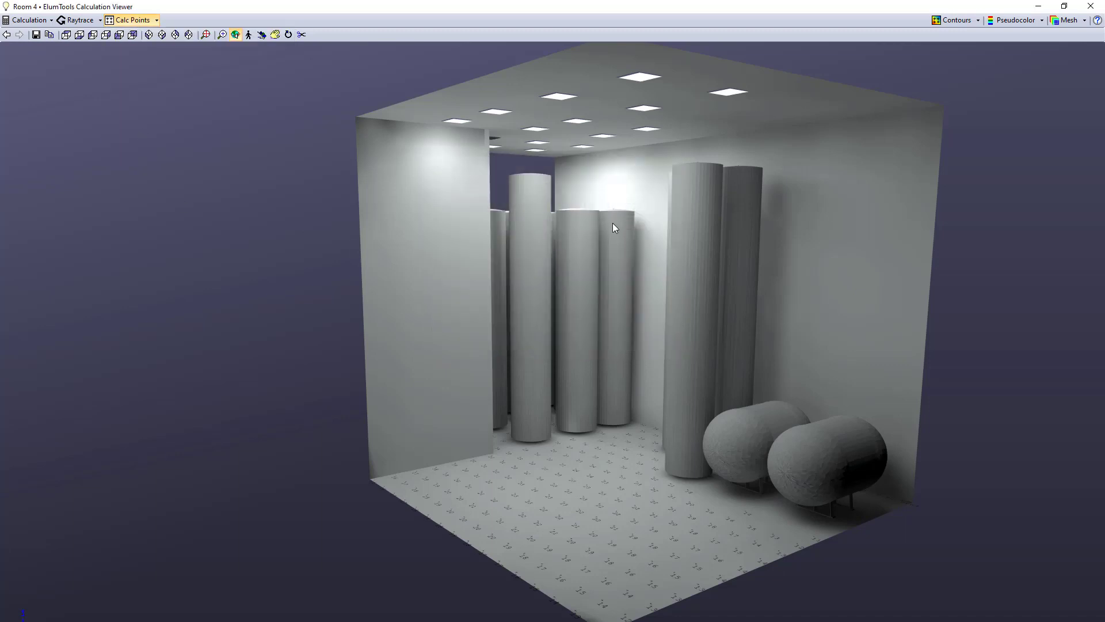
# Set the calculation points' size factor to 1.10 and their colour to bright green.
pyautogui.click(156, 21)
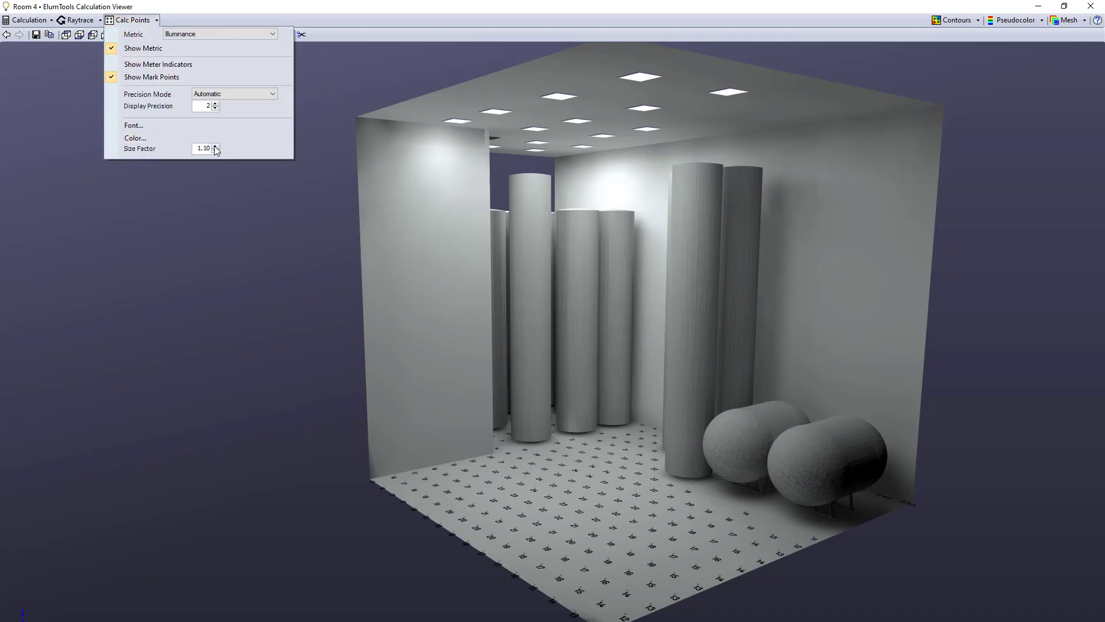
pyautogui.click(140, 140)
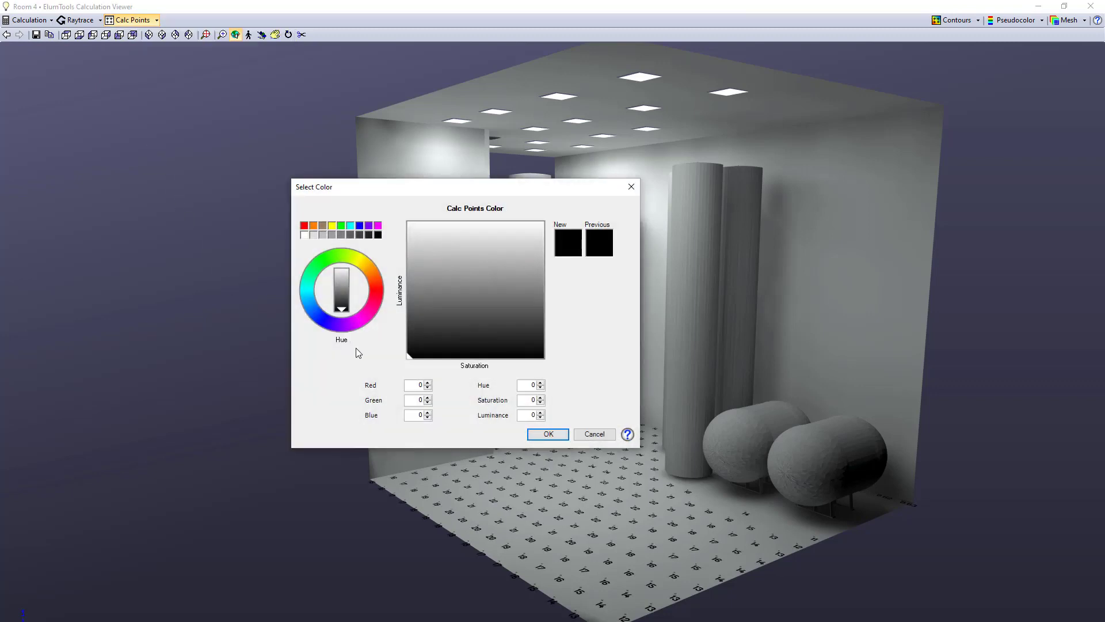
pyautogui.click(343, 226)
pyautogui.click(548, 434)
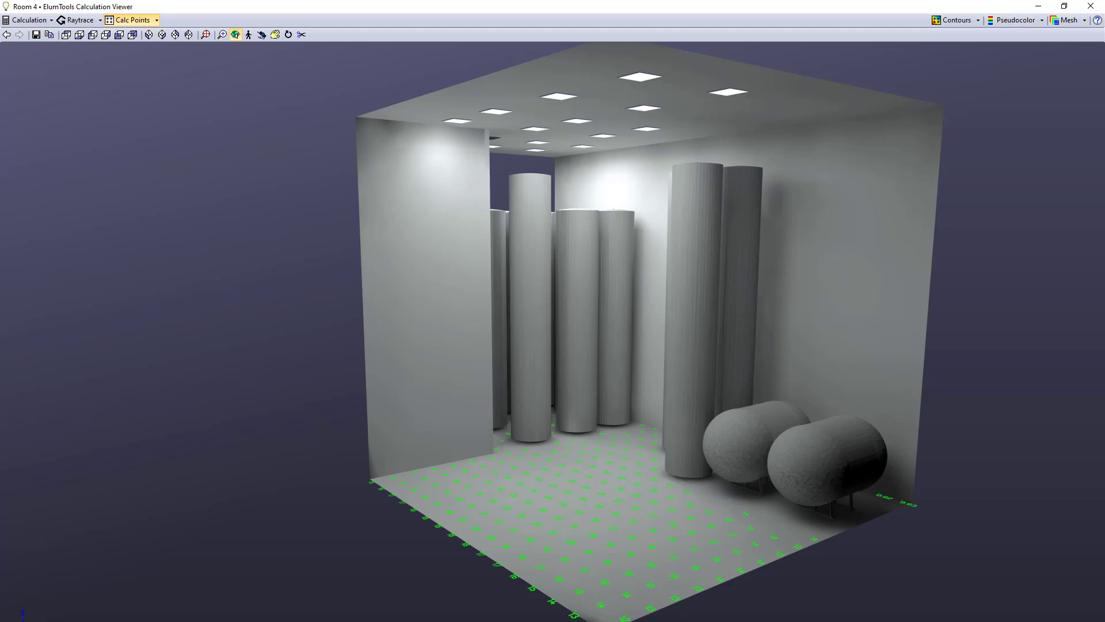
# Restore the calculation viewer to a smaller window and turn on the contours.
pyautogui.click(1064, 7)
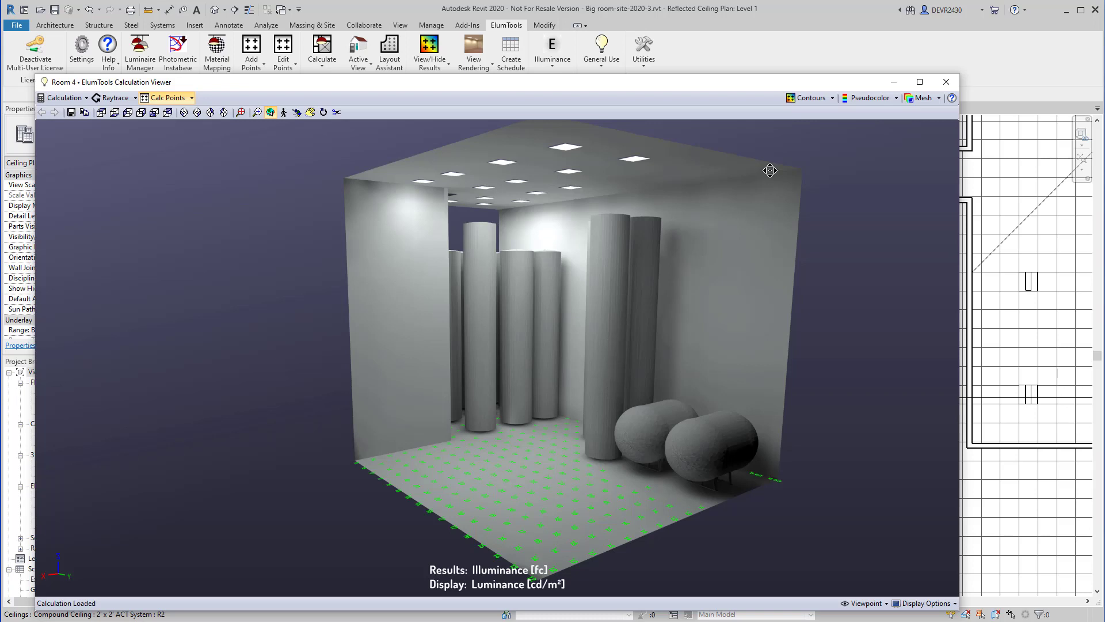
pyautogui.click(811, 98)
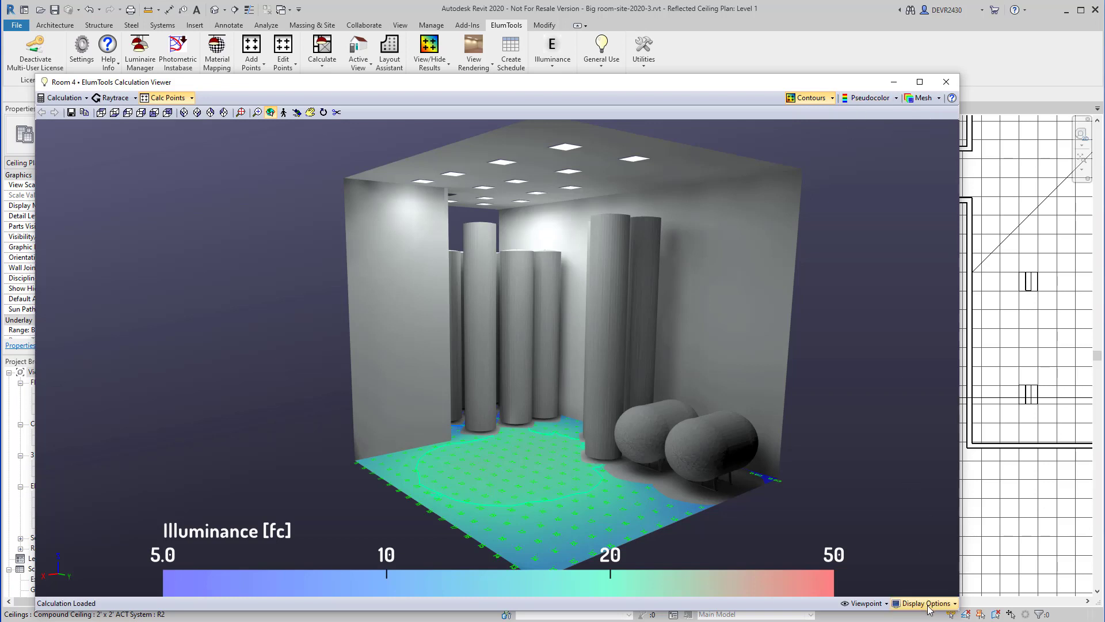
# Open the light component choices in the calculation viewer's display options.
pyautogui.click(928, 604)
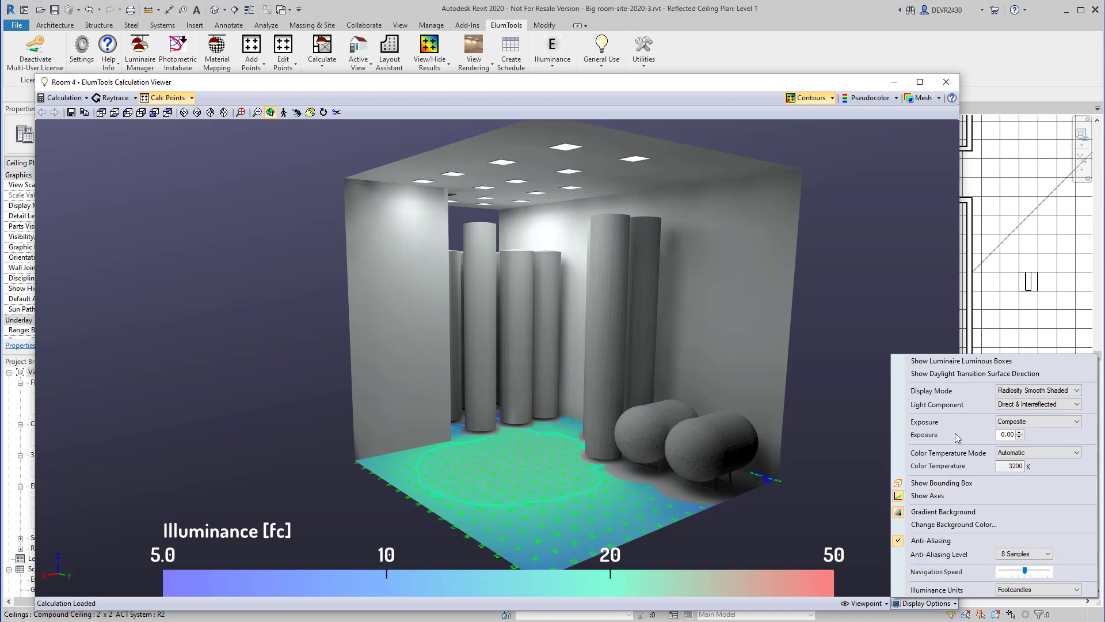
pyautogui.click(1029, 405)
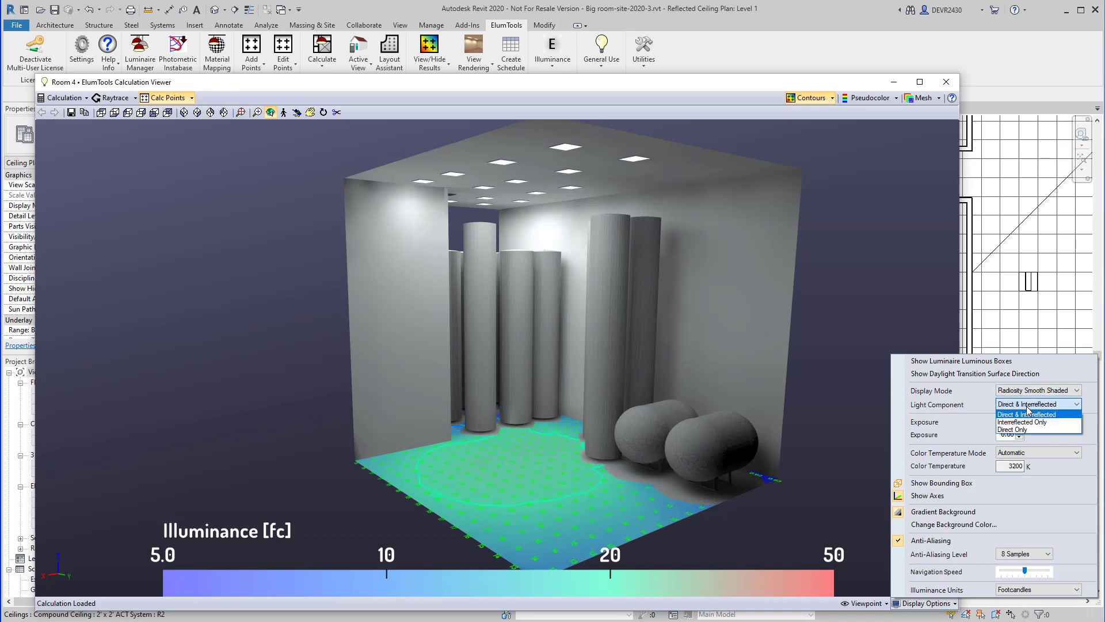